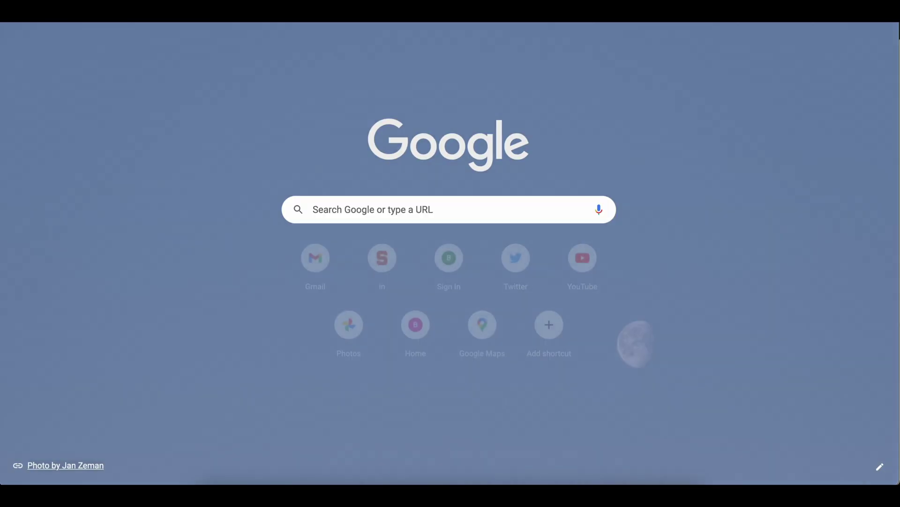
# Load goldpenguin.org/sal to show the 'That's awkward...' 404 page and highlight its text.
pyautogui.write('goldpenguin.org/sal')
pyautogui.press('Return')
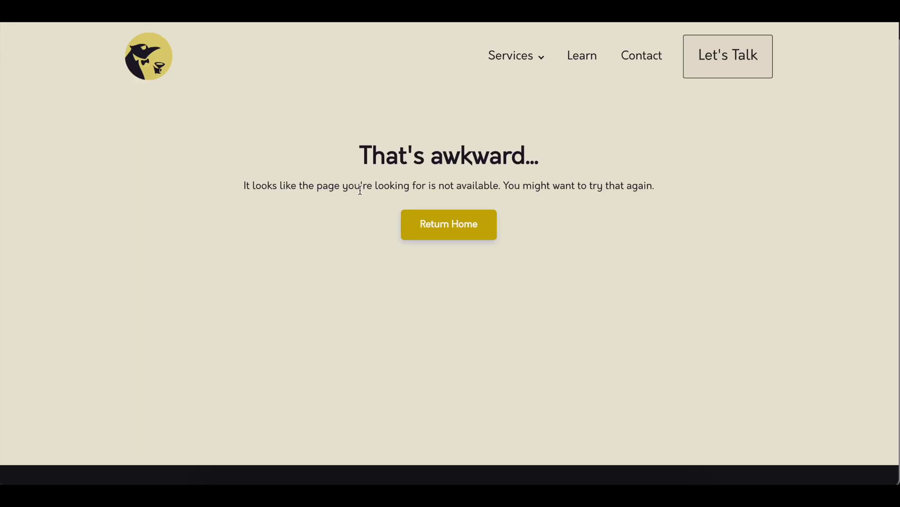
pyautogui.moveTo(339, 150); pyautogui.dragTo(710, 268)
pyautogui.click(710, 268)
# Highlight the 'That's awkward...' heading, then the page-not-available message.
pyautogui.moveTo(365, 158); pyautogui.dragTo(724, 167)
pyautogui.click(472, 176)
pyautogui.tripleClick(471, 176)
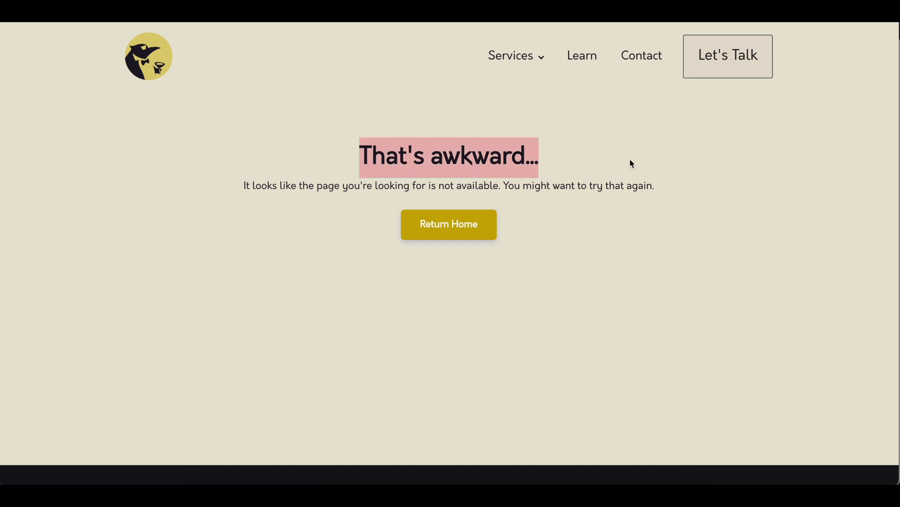
pyautogui.click(687, 193)
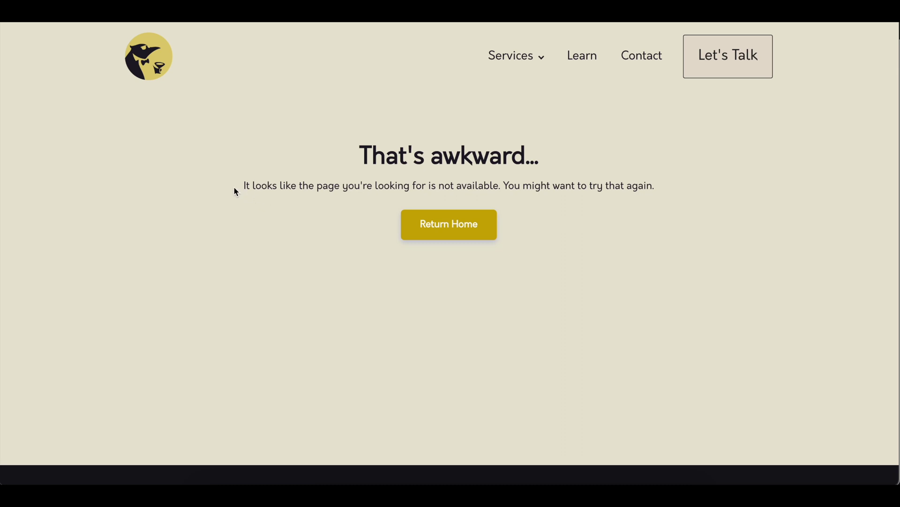
pyautogui.moveTo(240, 187); pyautogui.dragTo(454, 204)
pyautogui.click(617, 197)
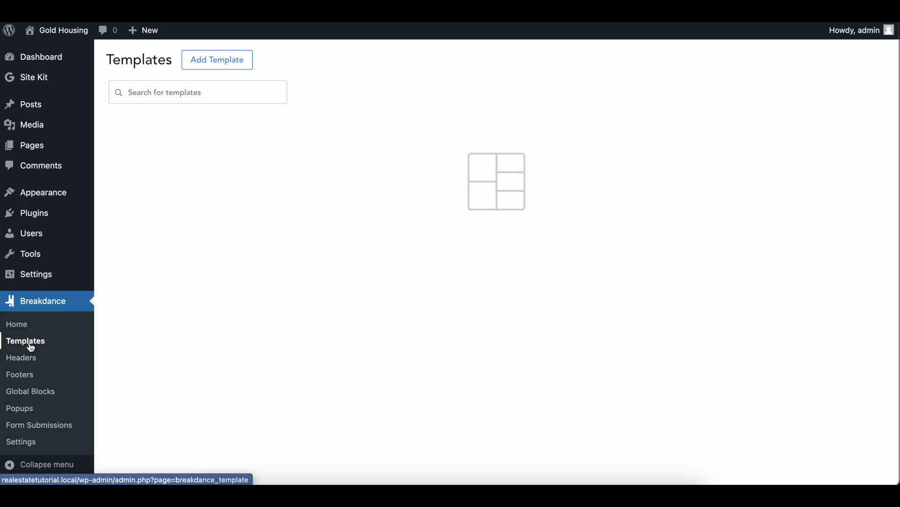
# Add a 404 Not Found template, open it in Breakdance and check the empty preview dropdown.
pyautogui.click(211, 62)
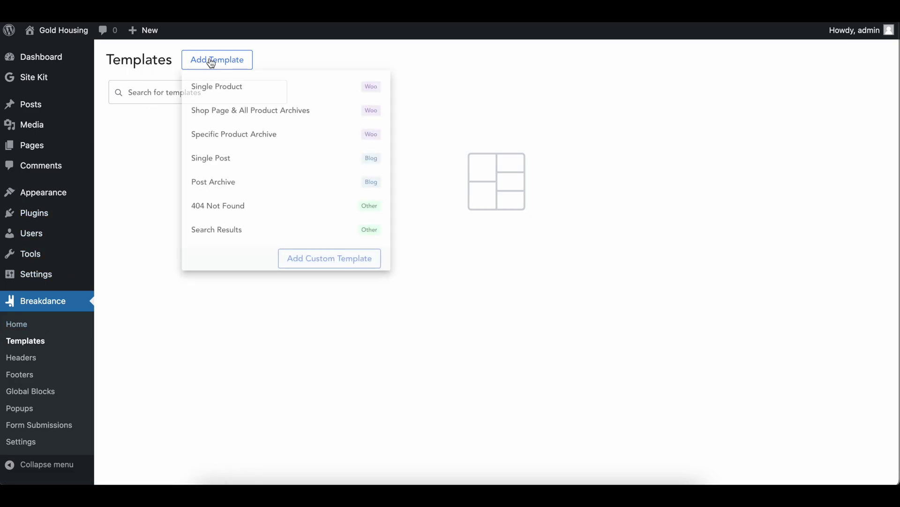
pyautogui.click(221, 205)
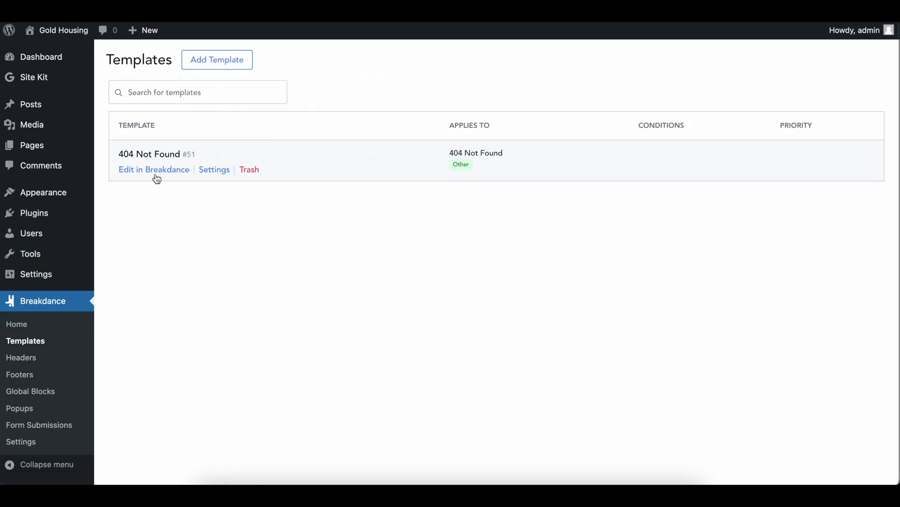
pyautogui.click(155, 175)
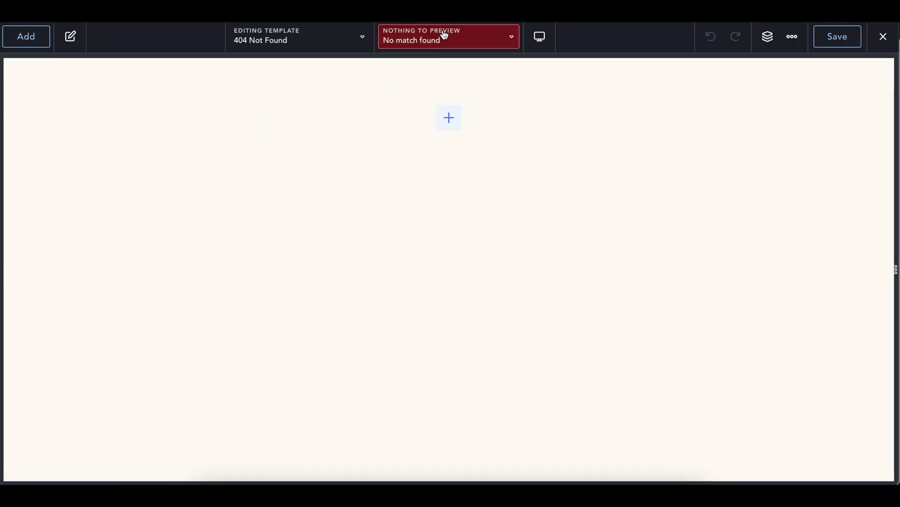
pyautogui.click(446, 33)
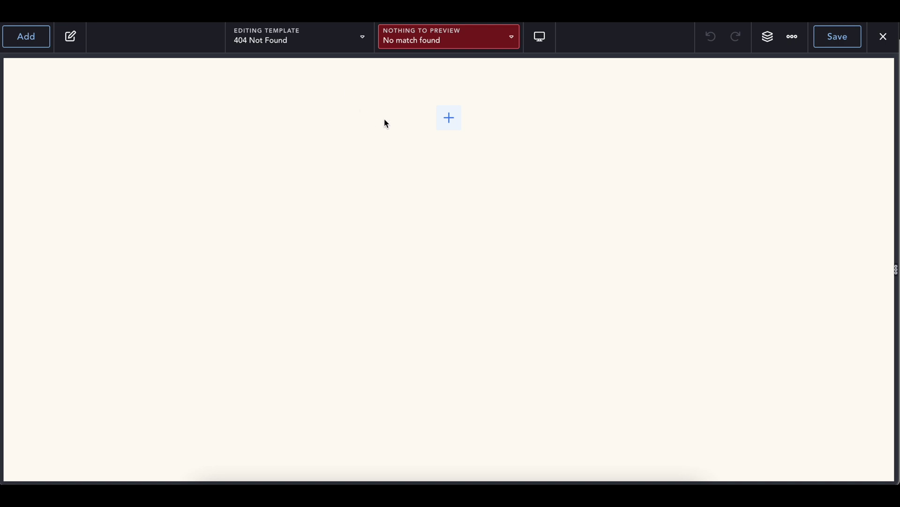
# Add a Section to the empty 404 canvas and show the Layers tree.
pyautogui.click(451, 126)
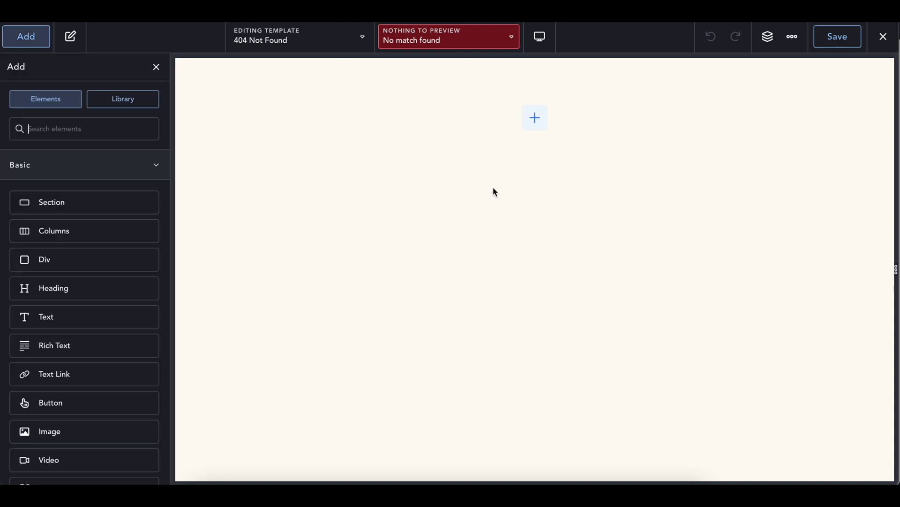
pyautogui.click(94, 207)
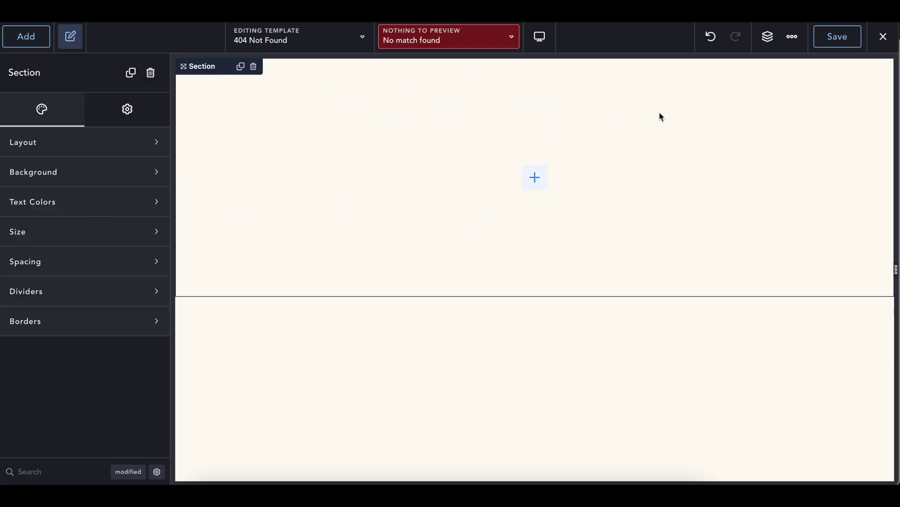
pyautogui.click(767, 36)
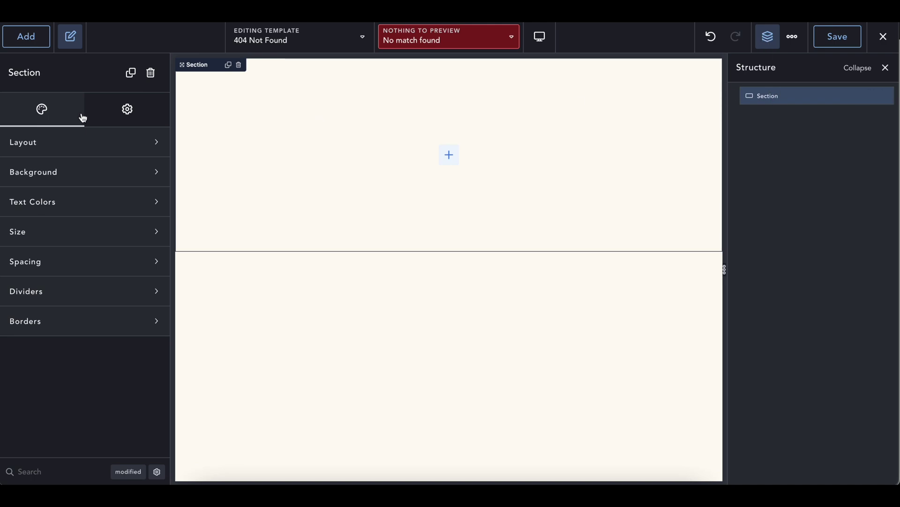
# Insert a Heading, a Text paragraph and a Click Here Button into the section.
pyautogui.click(449, 156)
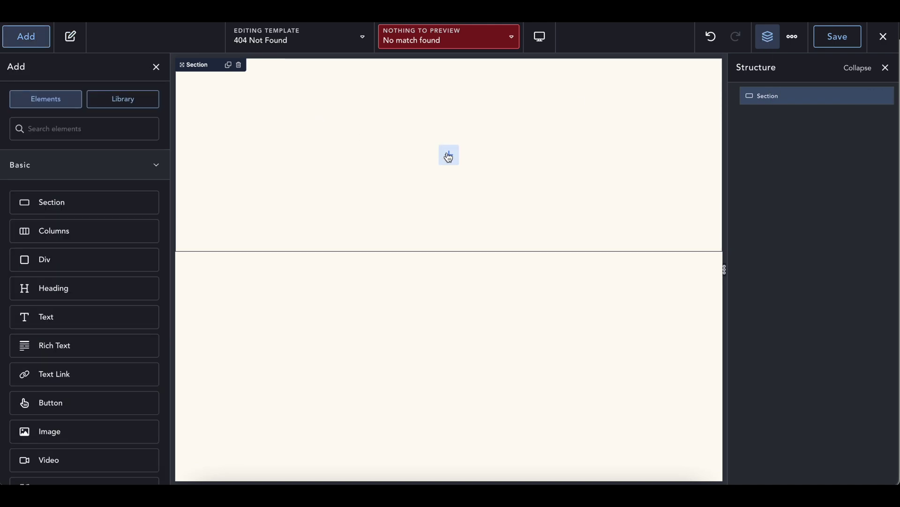
pyautogui.click(139, 291)
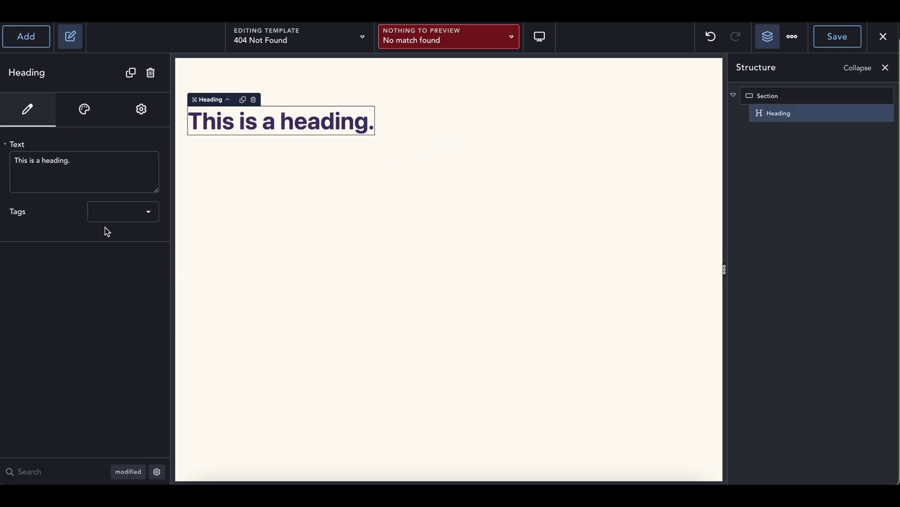
pyautogui.click(24, 41)
pyautogui.click(60, 317)
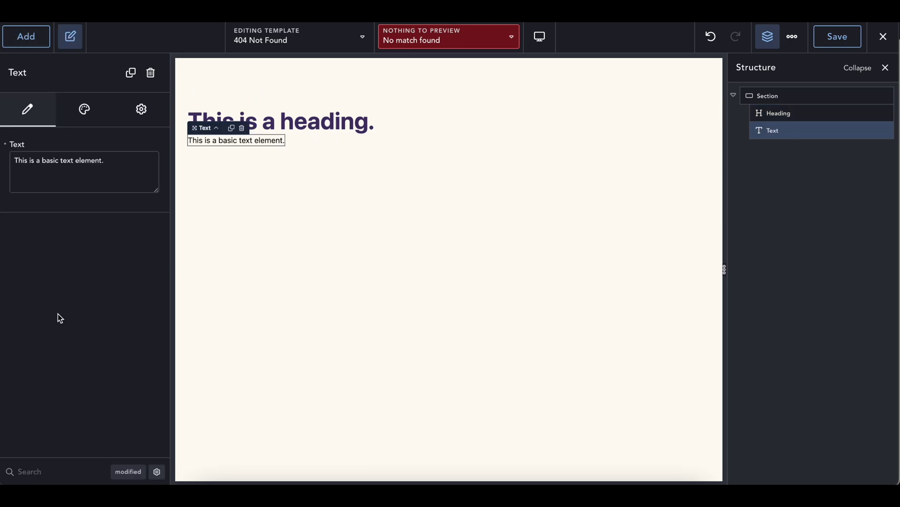
pyautogui.click(22, 40)
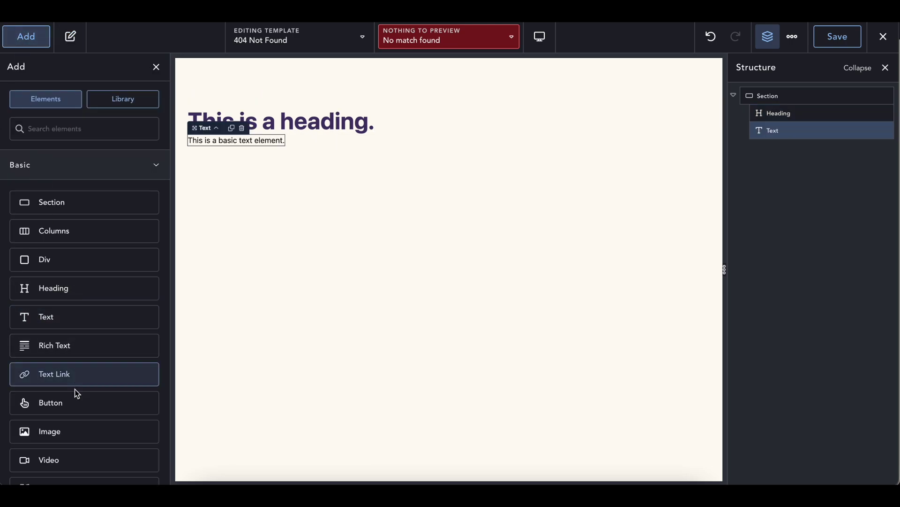
pyautogui.click(77, 409)
pyautogui.click(479, 158)
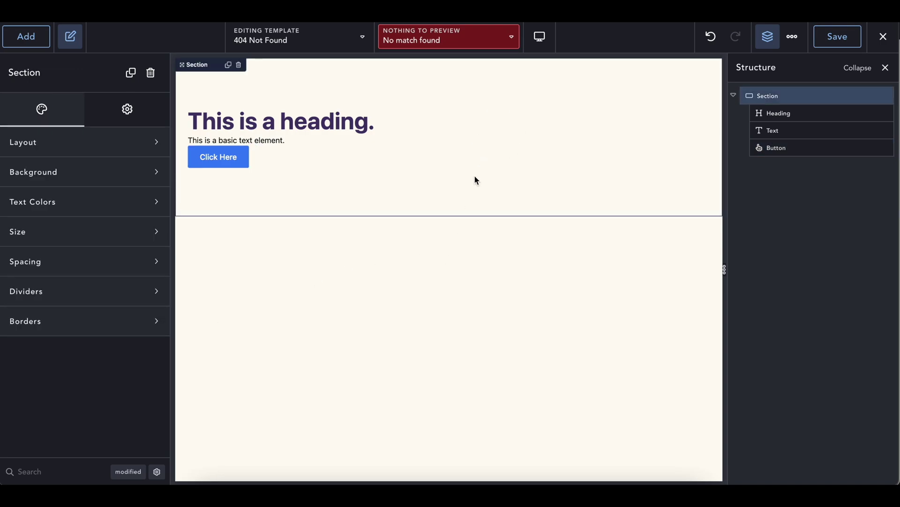
# Center the section's heading, text and button horizontally with Layout Align center.
pyautogui.click(448, 41)
pyautogui.click(93, 146)
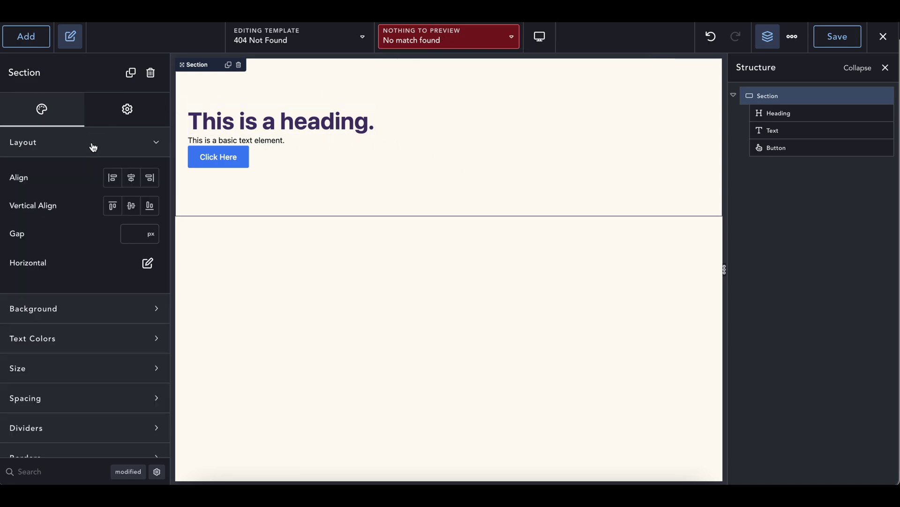
pyautogui.click(132, 178)
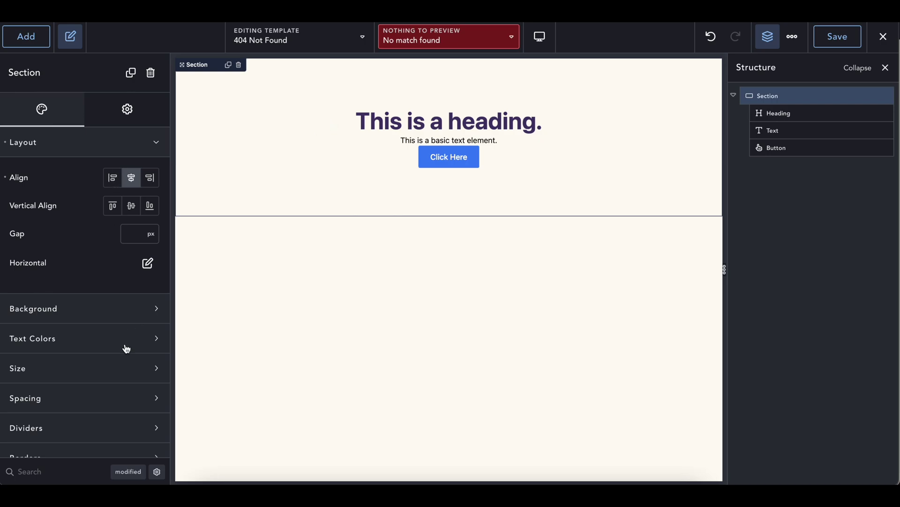
pyautogui.scroll(-1, 103, 342)
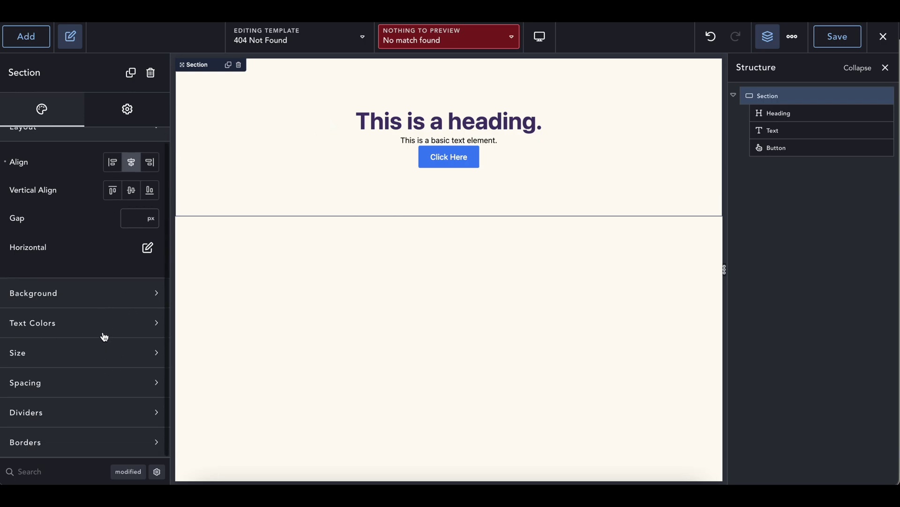
pyautogui.click(85, 393)
pyautogui.scroll(-5, 85, 394)
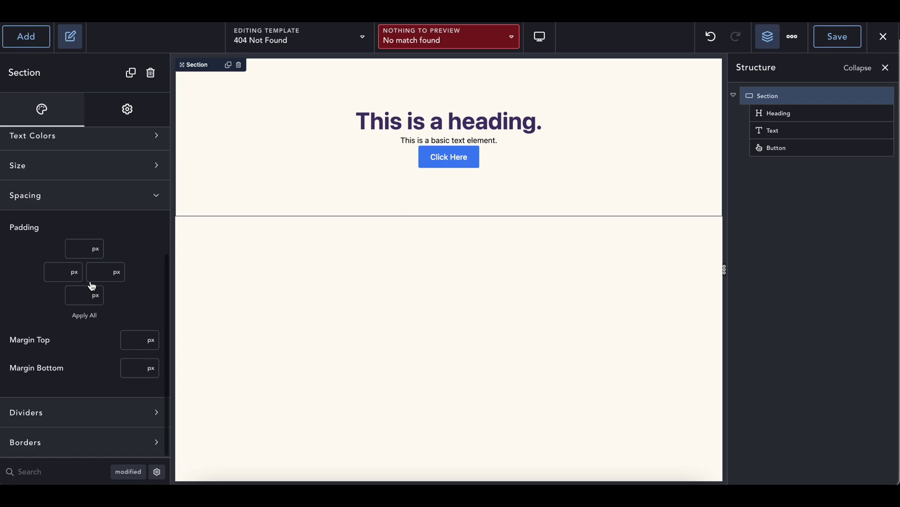
pyautogui.scroll(4, 90, 284)
pyautogui.click(76, 246)
# Set the section height to Viewport and center its content vertically.
pyautogui.click(63, 361)
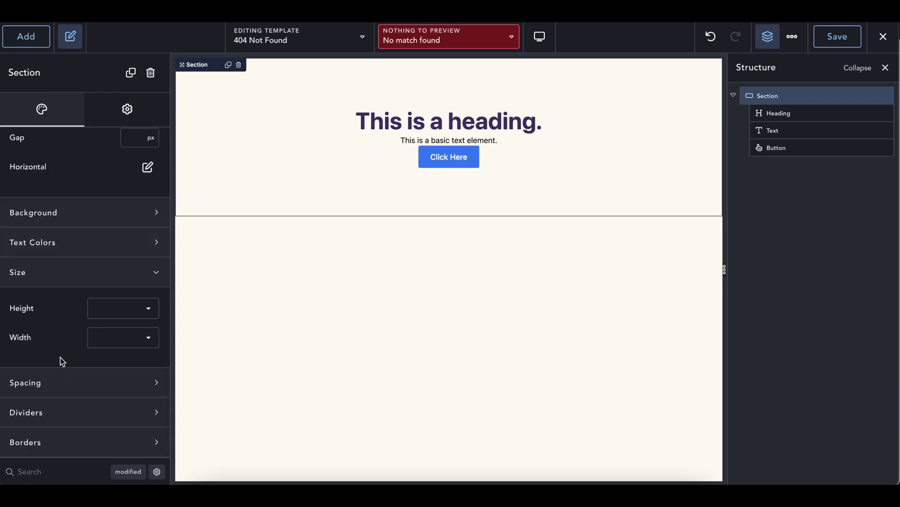
pyautogui.click(111, 312)
pyautogui.click(115, 346)
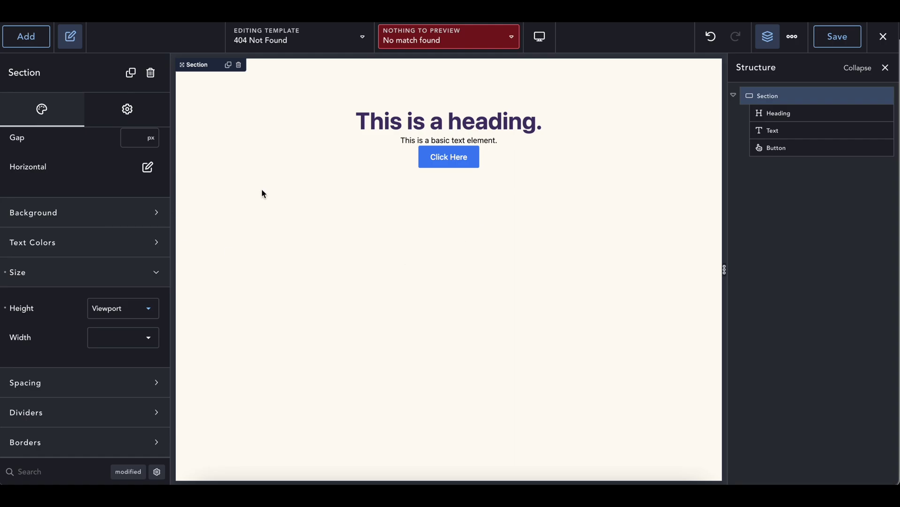
pyautogui.scroll(2, 56, 217)
pyautogui.click(132, 205)
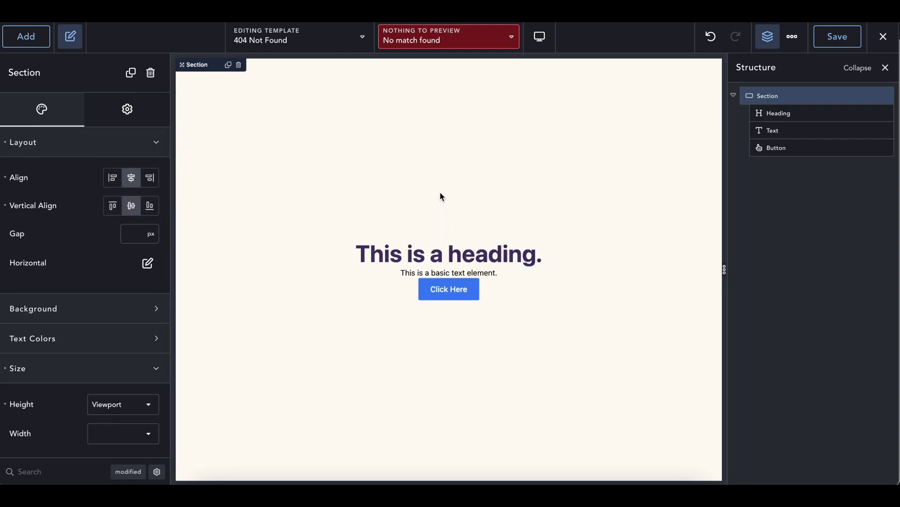
# Retype the heading as "Oops! Page not found!".
pyautogui.click(439, 250)
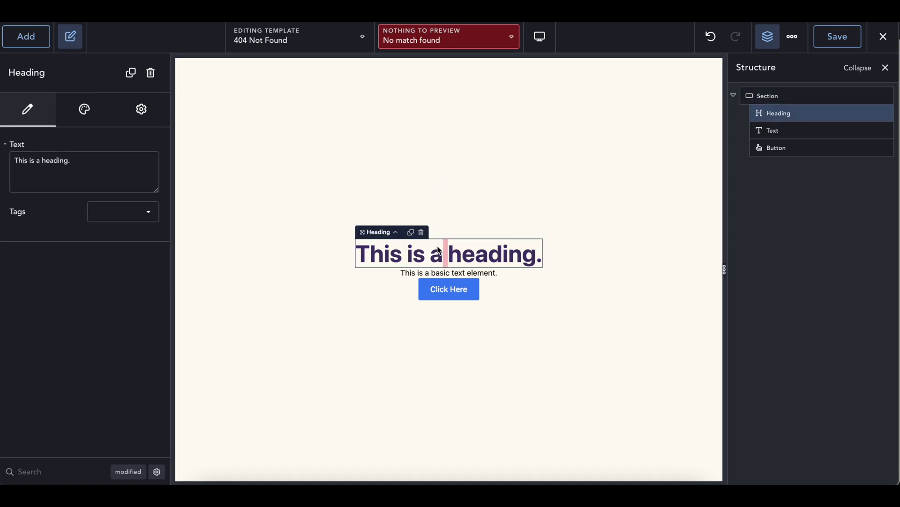
pyautogui.write('O')
pyautogui.press('BackSpace')
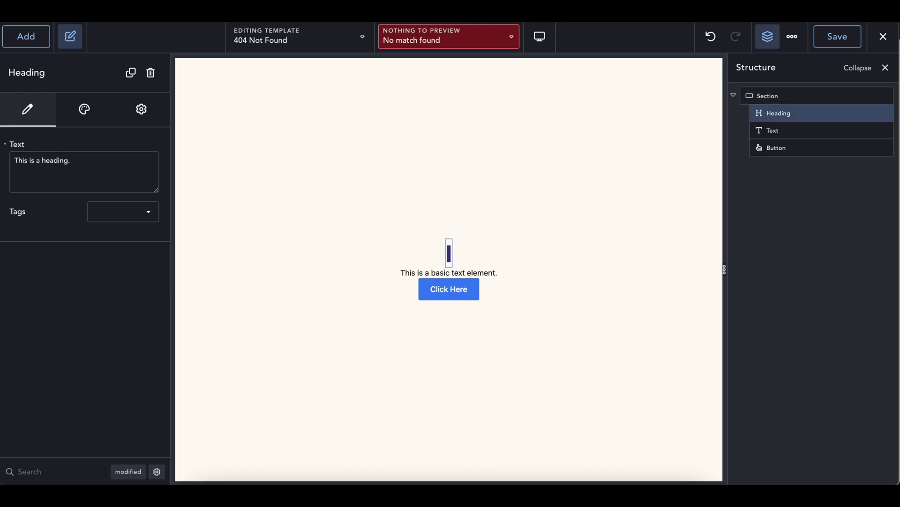
pyautogui.write('Oops! Pag')
pyautogui.write('e nit')
pyautogui.press('BackSpace')
pyautogui.press('BackSpace')
pyautogui.write('o')
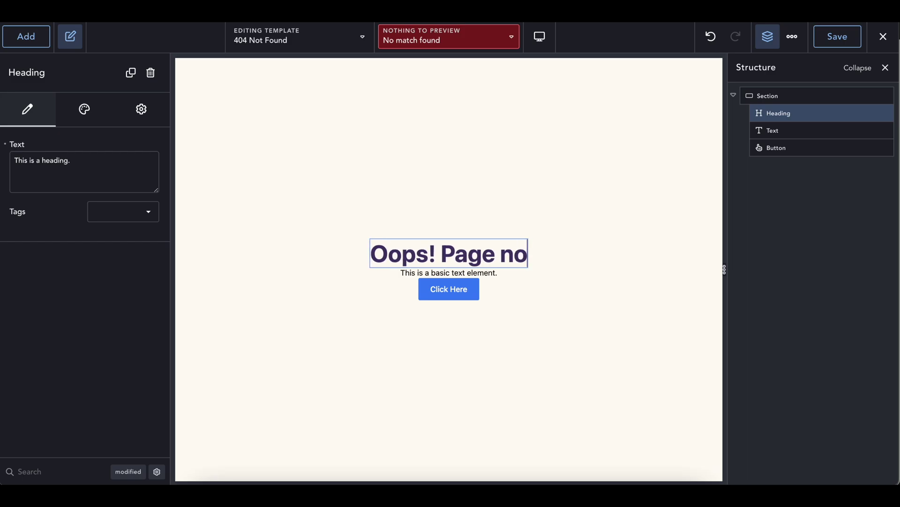
pyautogui.write('t found!')
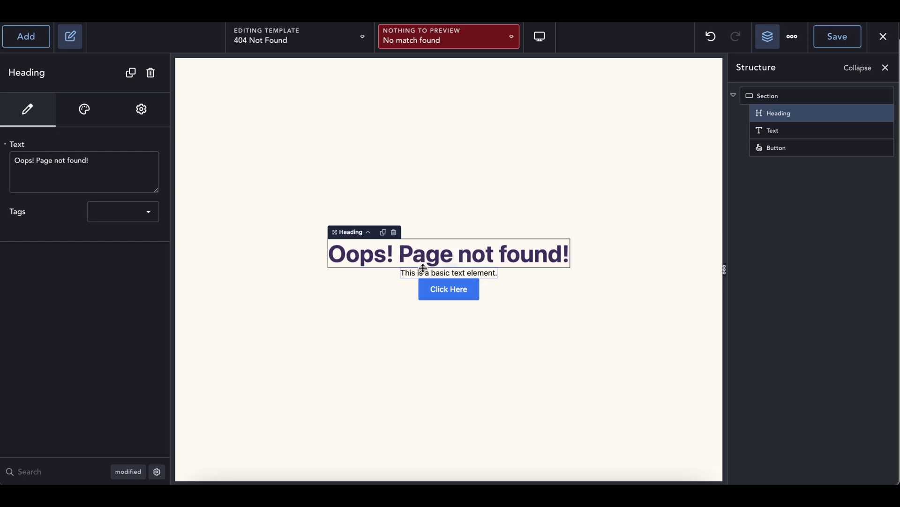
# Replace the paragraph with "This page is not available. Please try another.".
pyautogui.click(424, 278)
pyautogui.click(425, 279)
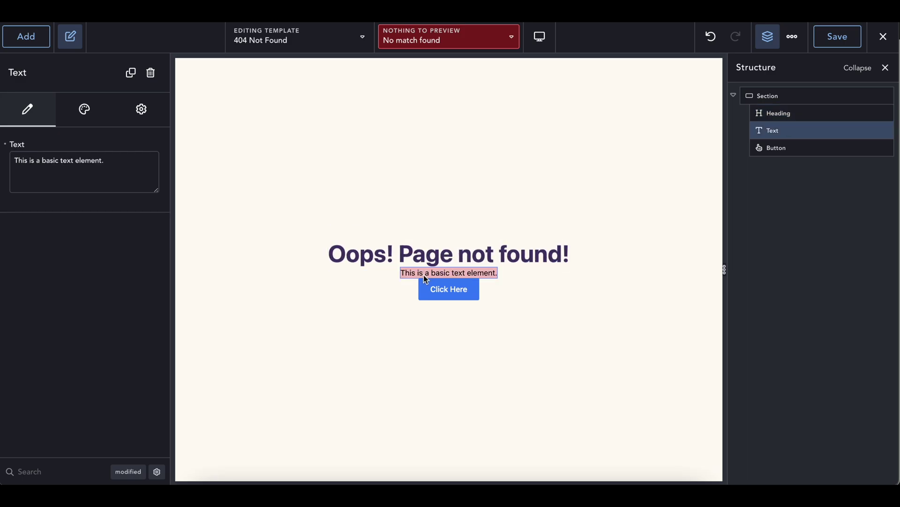
pyautogui.write('This page is not av')
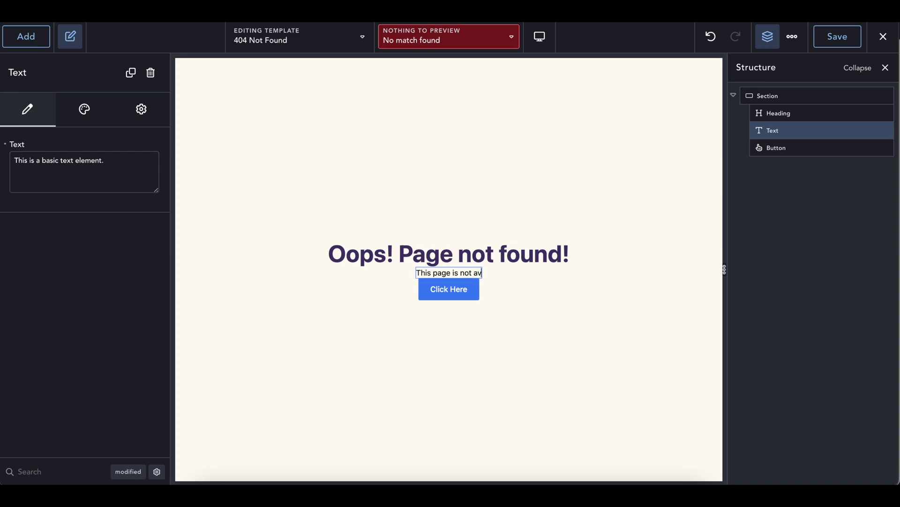
pyautogui.write('ailible. Ol')
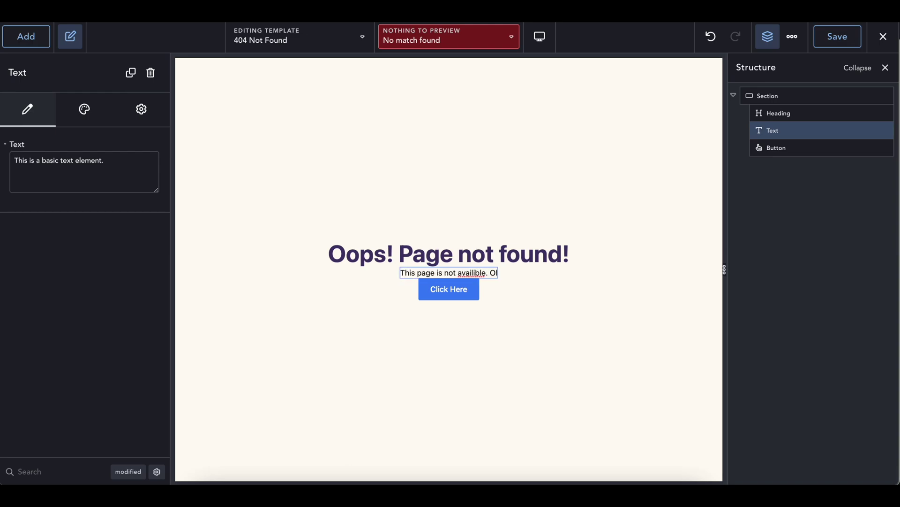
pyautogui.press('BackSpace')
pyautogui.press('BackSpace')
pyautogui.write('Please try another.')
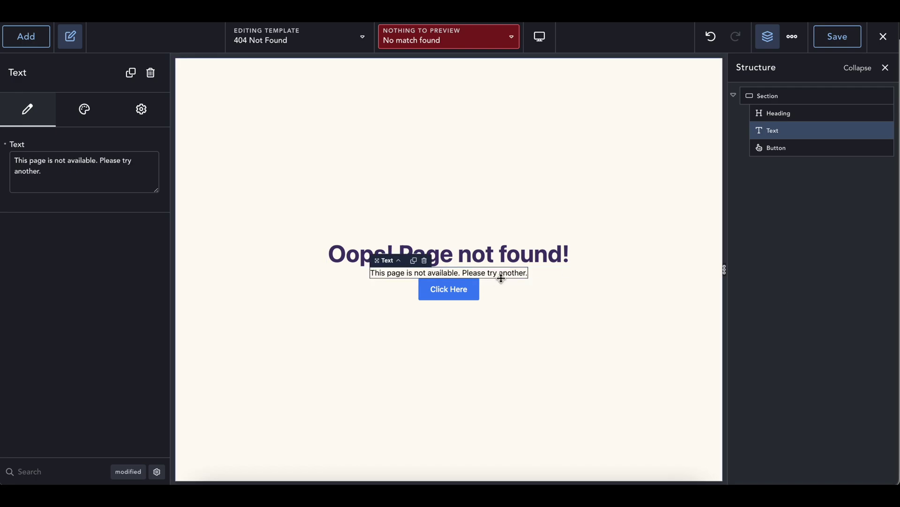
# Switch the text's top and bottom margin units to rem and enter 2.
pyautogui.click(91, 116)
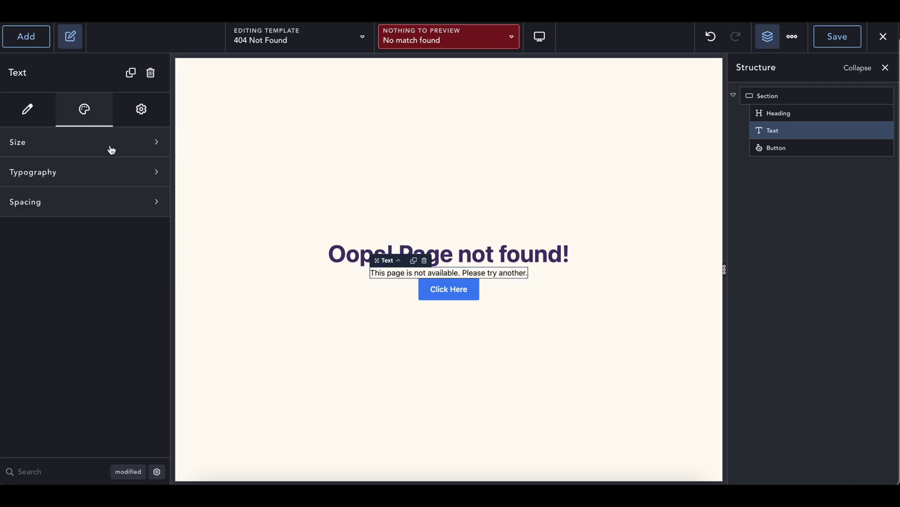
pyautogui.click(102, 211)
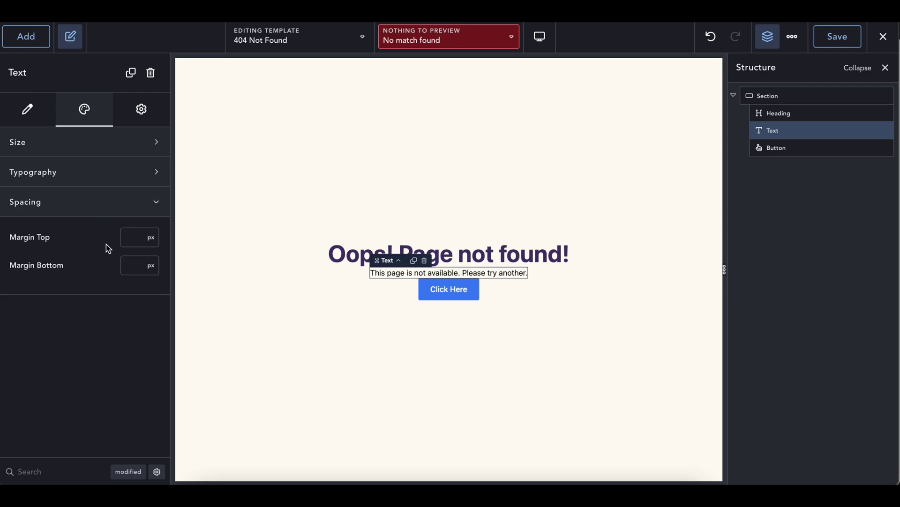
pyautogui.click(151, 237)
pyautogui.click(156, 334)
pyautogui.click(135, 240)
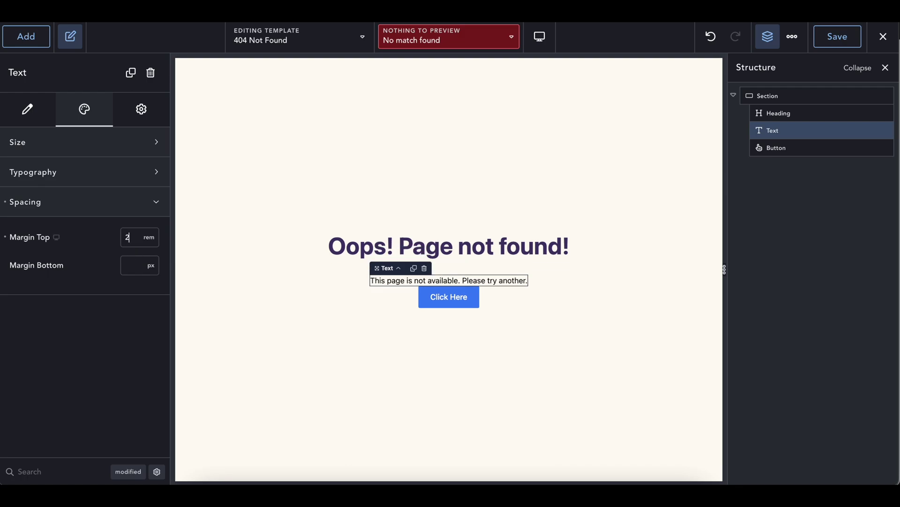
pyautogui.click(151, 266)
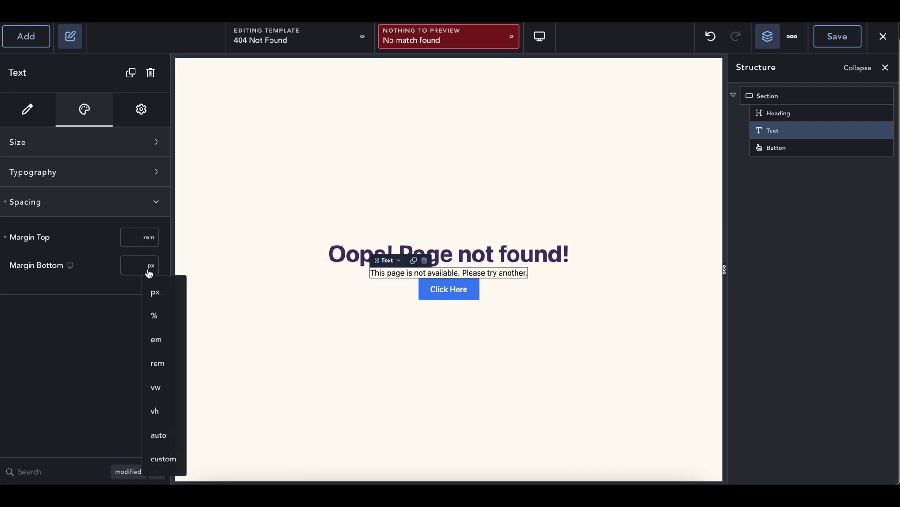
pyautogui.click(157, 361)
pyautogui.click(135, 265)
pyautogui.write('2')
pyautogui.click(386, 223)
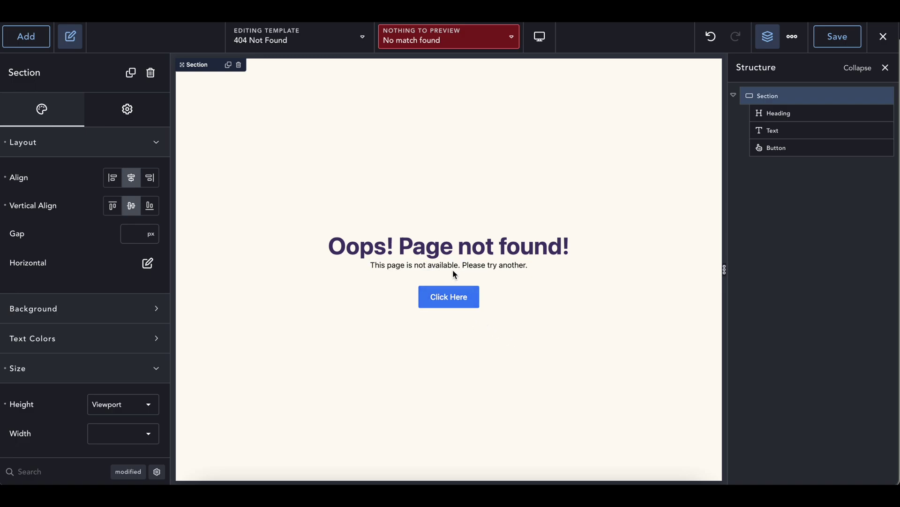
# Relabel the button "Return Home" and give it the Secondary button style.
pyautogui.click(454, 303)
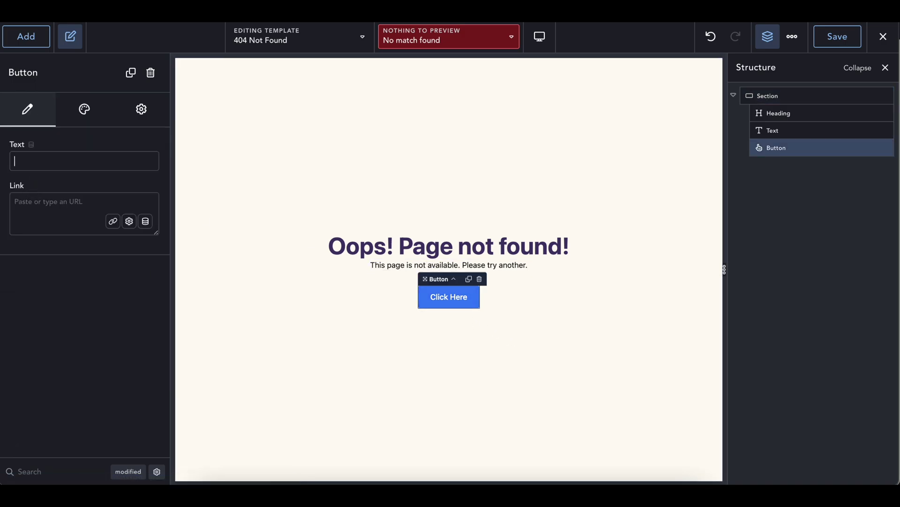
pyautogui.write('Return Home')
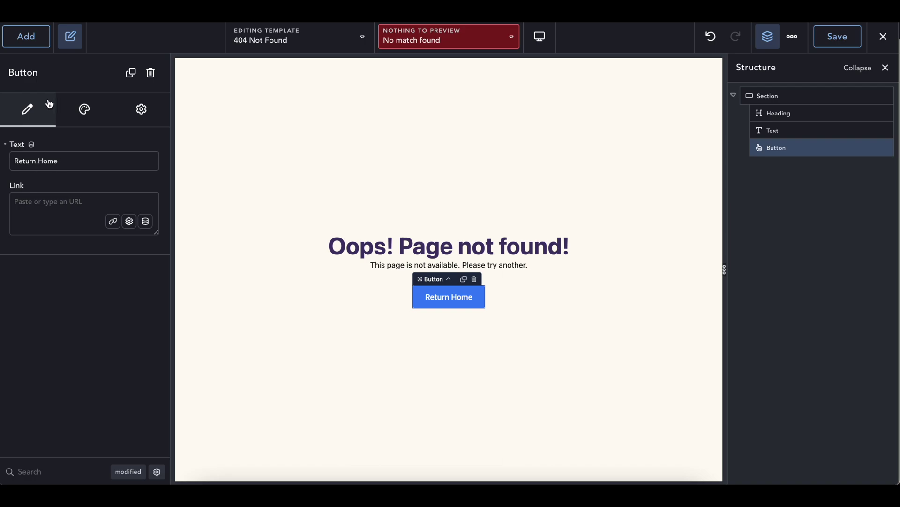
pyautogui.click(85, 109)
pyautogui.click(82, 140)
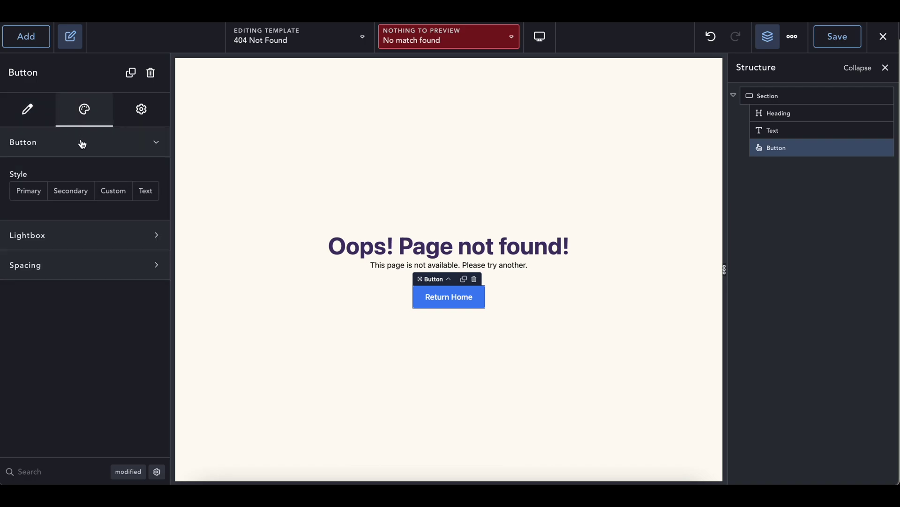
pyautogui.click(71, 190)
pyautogui.click(381, 199)
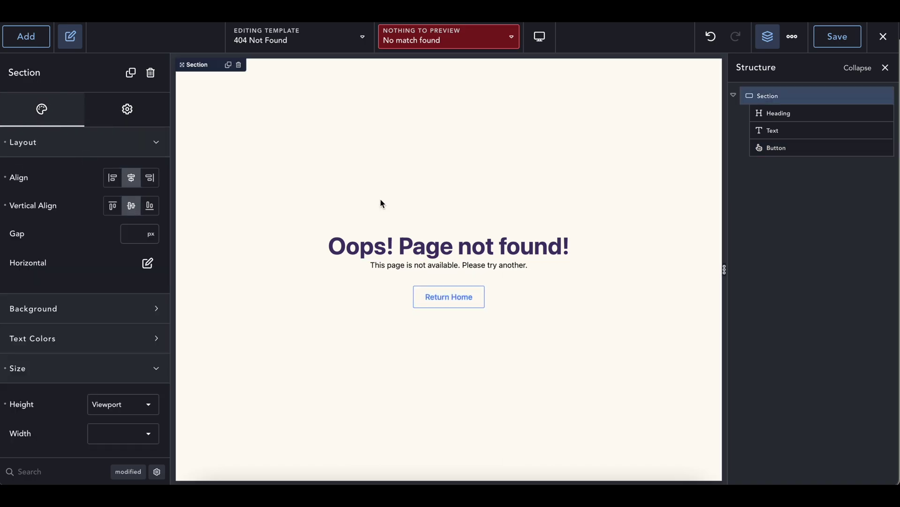
# Set the Return Home button's link to / and save the 404 template.
pyautogui.click(450, 303)
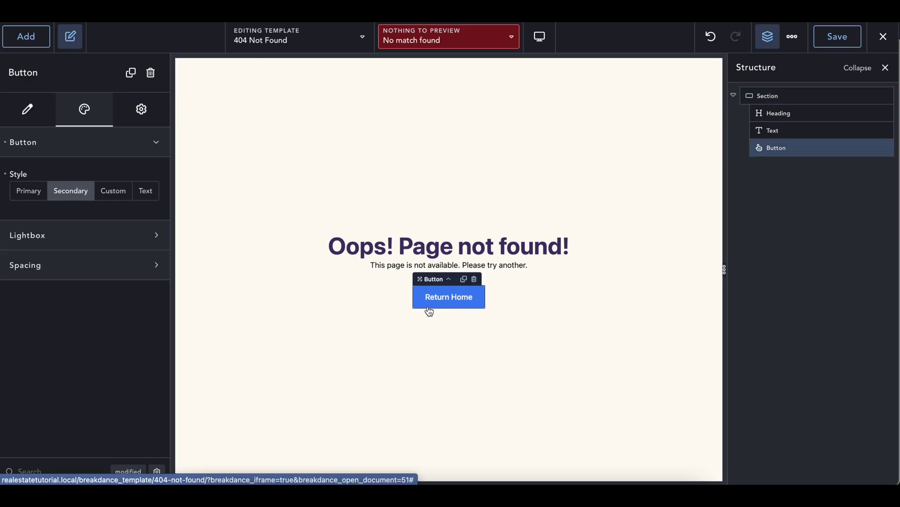
pyautogui.click(35, 116)
pyautogui.click(57, 205)
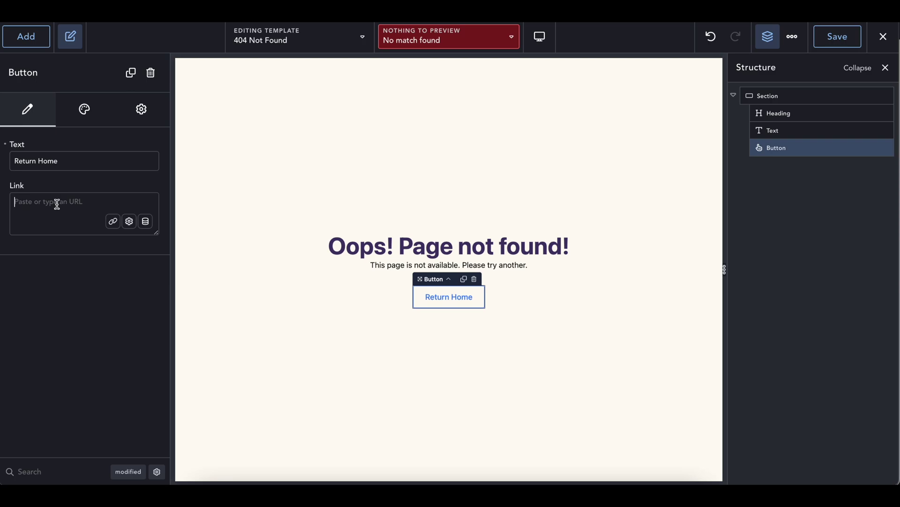
pyautogui.write('/')
pyautogui.click(452, 197)
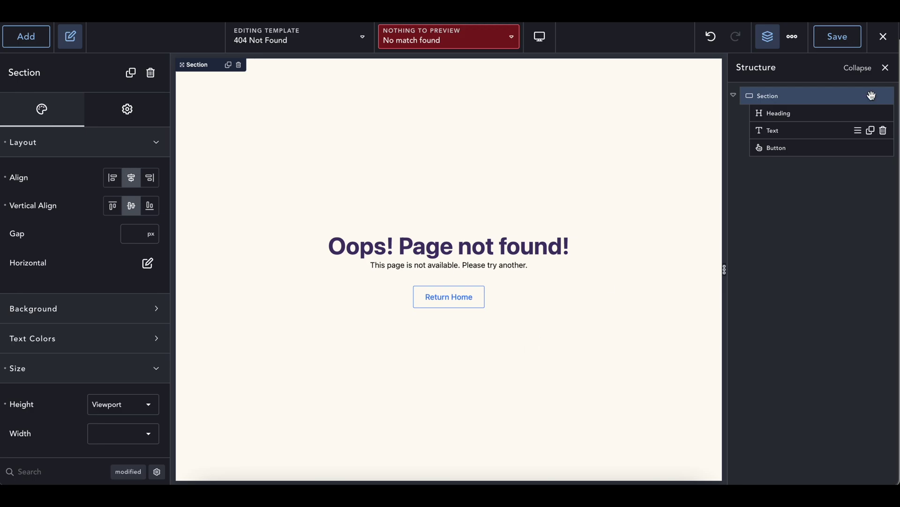
pyautogui.click(832, 41)
# Give the section a light purple background colour, lightened to #D9C6FF.
pyautogui.click(125, 115)
pyautogui.click(60, 120)
pyautogui.click(53, 154)
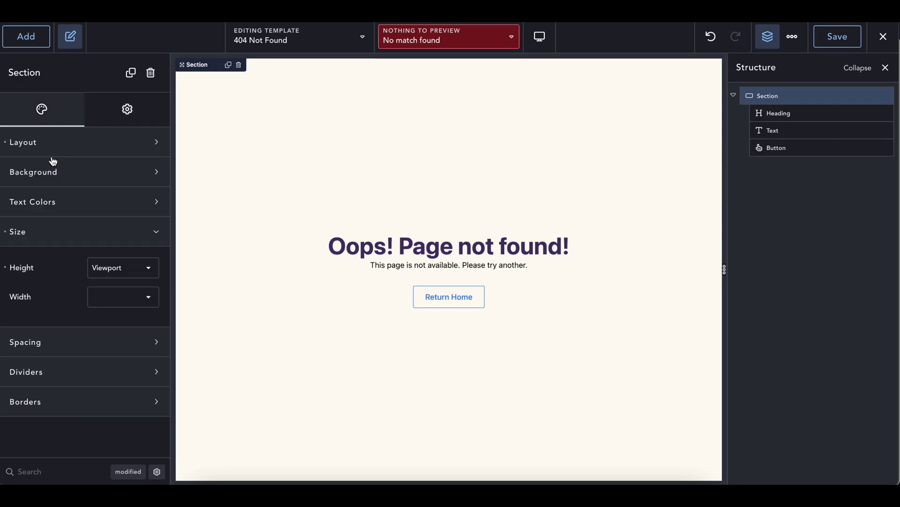
pyautogui.click(58, 170)
pyautogui.click(147, 206)
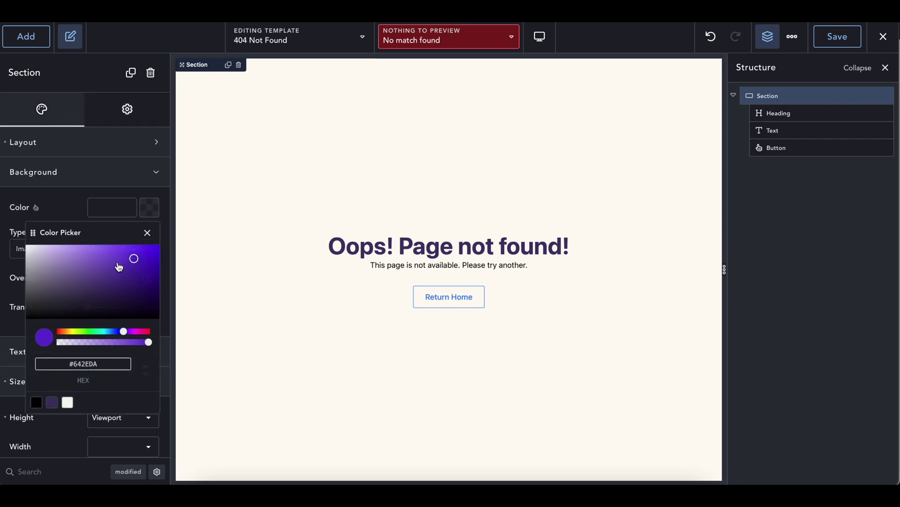
pyautogui.click(58, 259)
pyautogui.moveTo(58, 259); pyautogui.dragTo(55, 221)
pyautogui.click(147, 233)
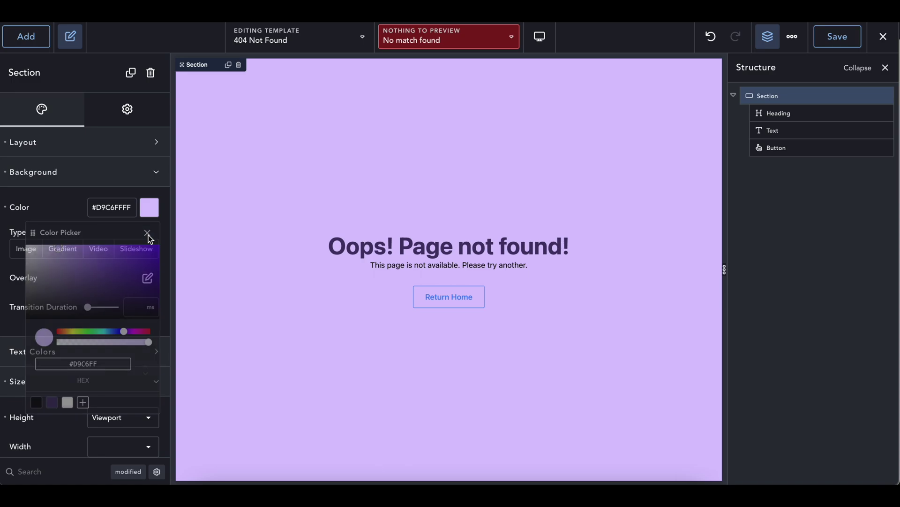
# Switch the background to a linear gradient and change its black stop to white.
pyautogui.click(60, 249)
pyautogui.click(79, 302)
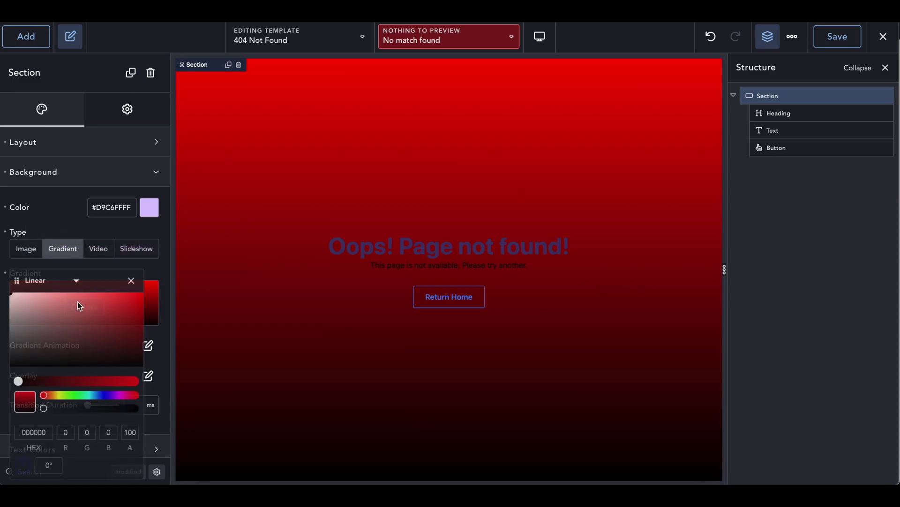
pyautogui.moveTo(79, 331); pyautogui.dragTo(10, 270)
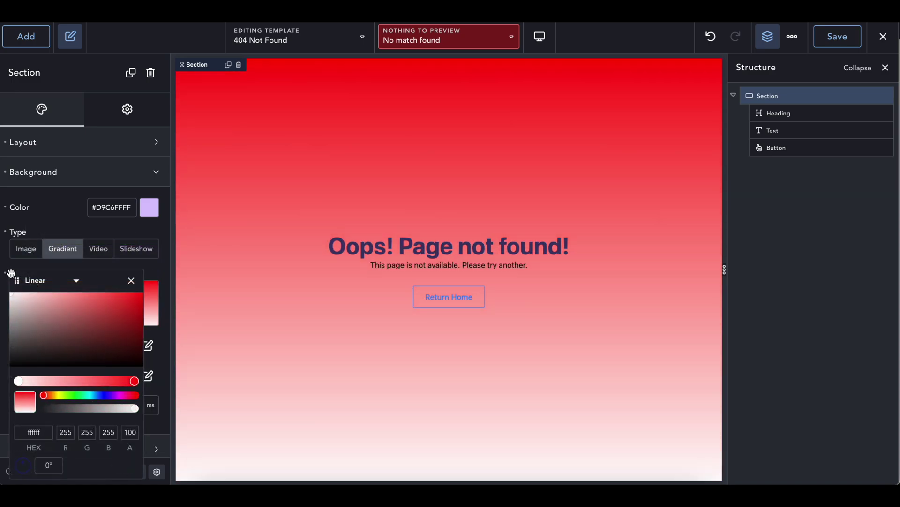
pyautogui.click(131, 281)
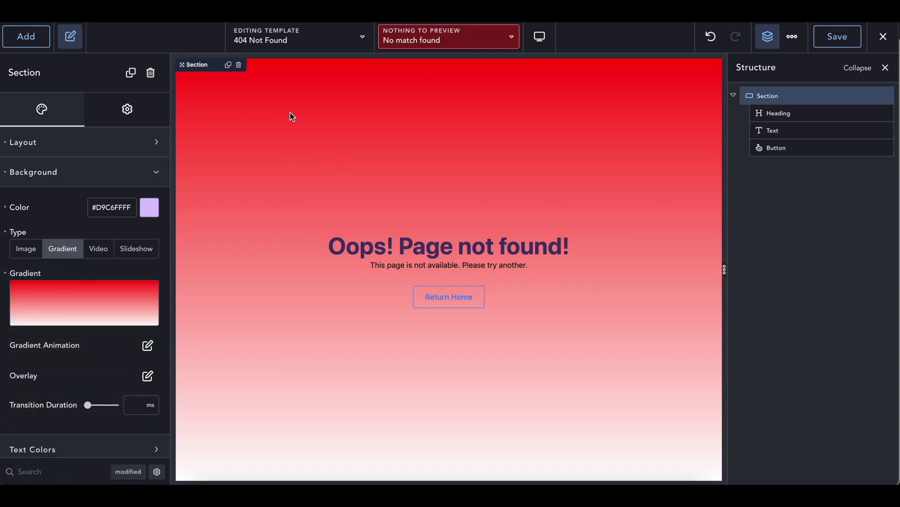
# Try the Miami aerial photo as an image background, then revert to the gradient.
pyautogui.click(34, 248)
pyautogui.click(91, 323)
pyautogui.click(186, 179)
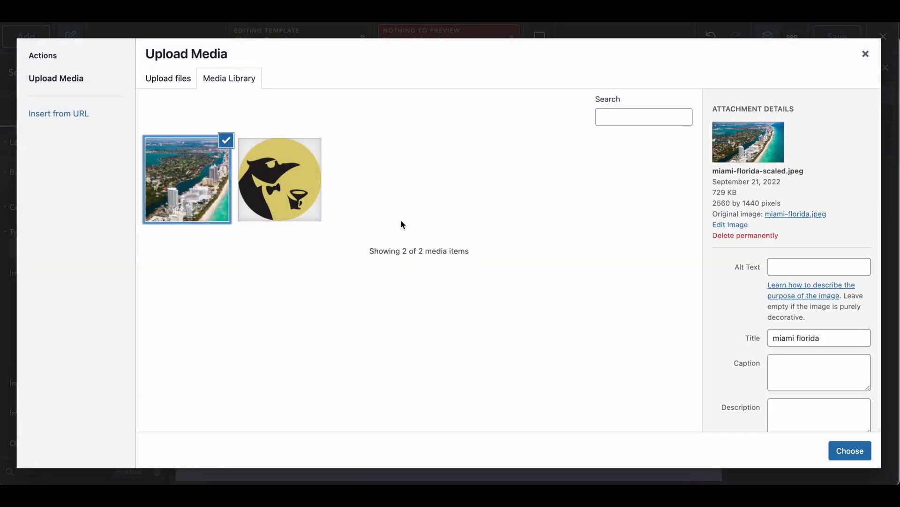
pyautogui.click(858, 457)
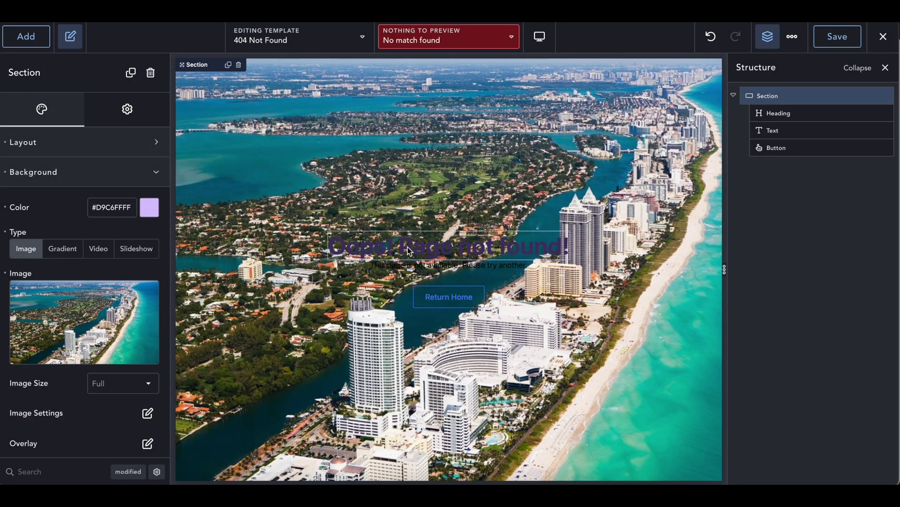
pyautogui.click(60, 250)
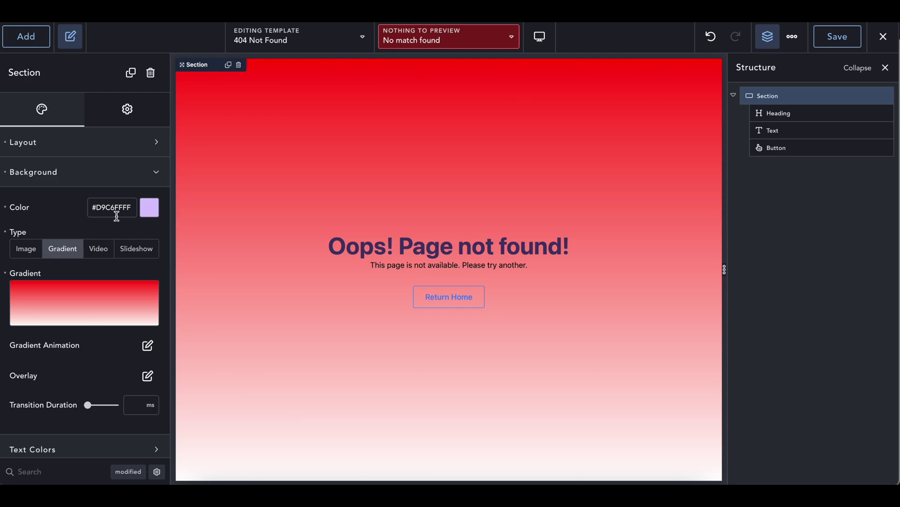
# Set the base background colour to #A274FF under the gradient and preview at Phone Portrait.
pyautogui.click(74, 249)
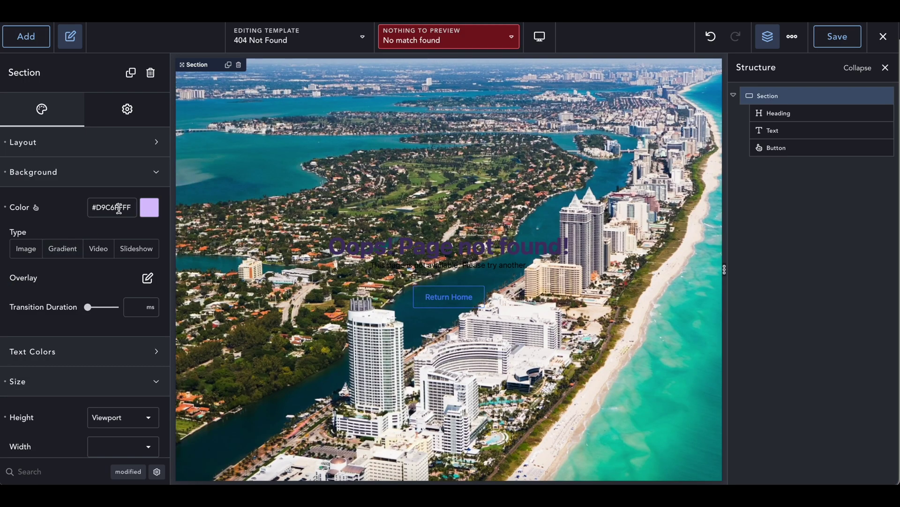
pyautogui.click(150, 207)
pyautogui.click(101, 242)
pyautogui.click(149, 233)
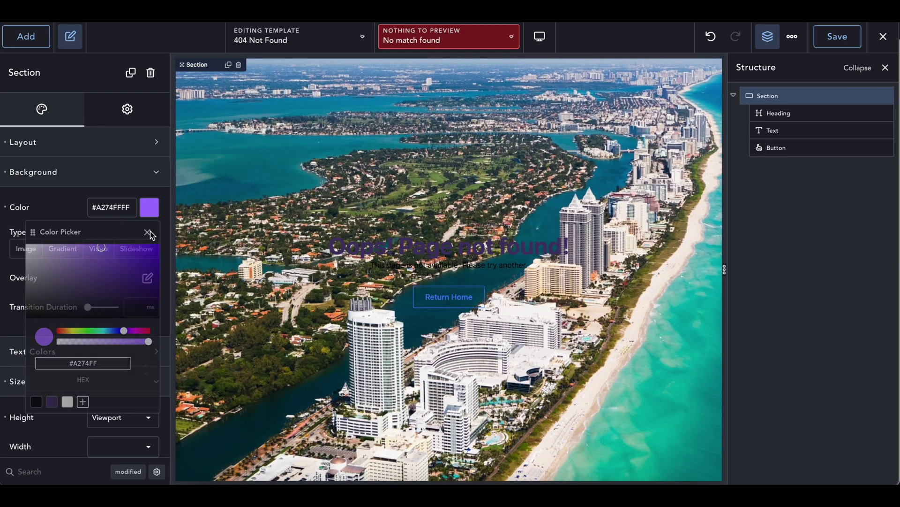
pyautogui.click(62, 249)
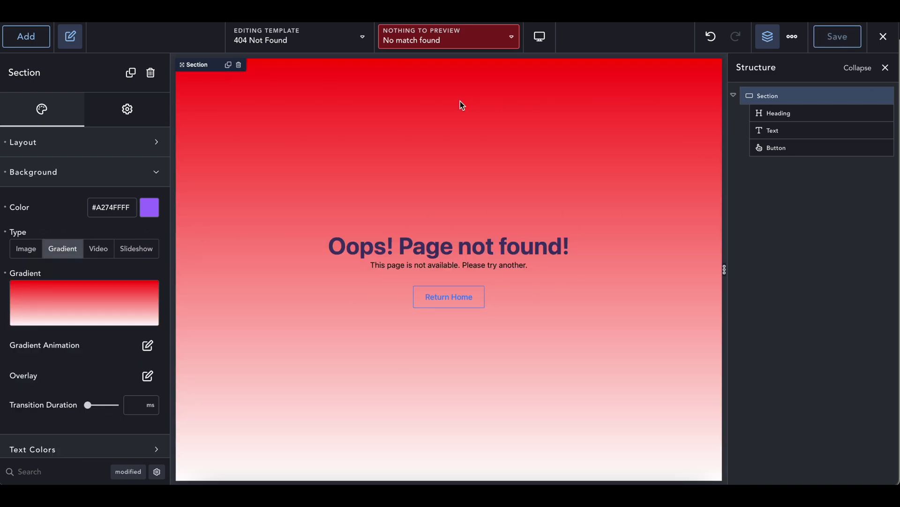
pyautogui.click(540, 36)
pyautogui.click(563, 216)
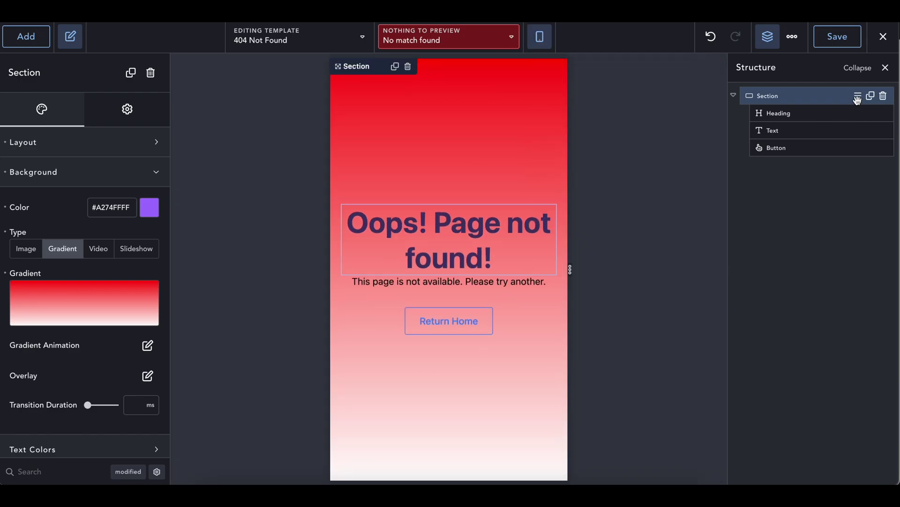
# Exit to WordPress and load realestatetutorial.local/sdsjfhdf to trigger the 404 page.
pyautogui.moveTo(882, 38)
pyautogui.click(853, 73)
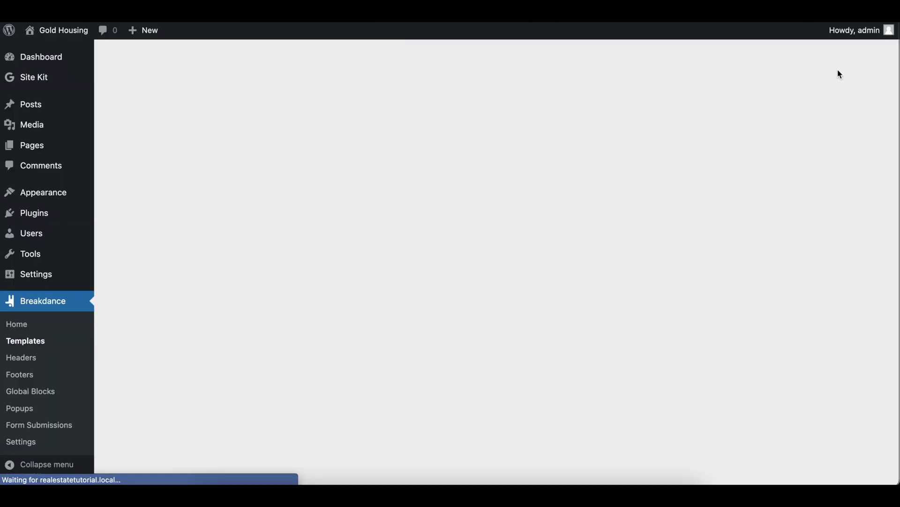
pyautogui.press('super+l')
pyautogui.write('realestatetutorial.local/sdsjfhdf')
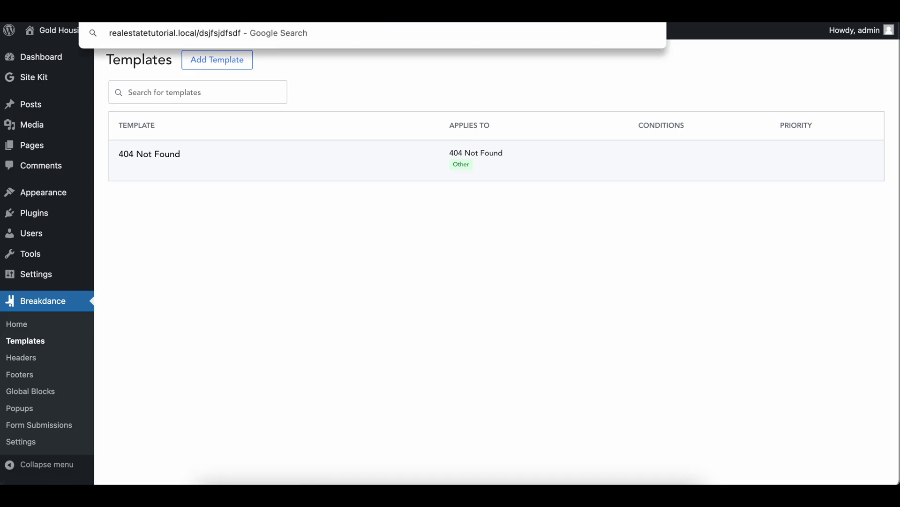
pyautogui.press('Return')
# Scroll the live 404 page to check the gradient, message and Return Home button.
pyautogui.scroll(-2, 416, 330)
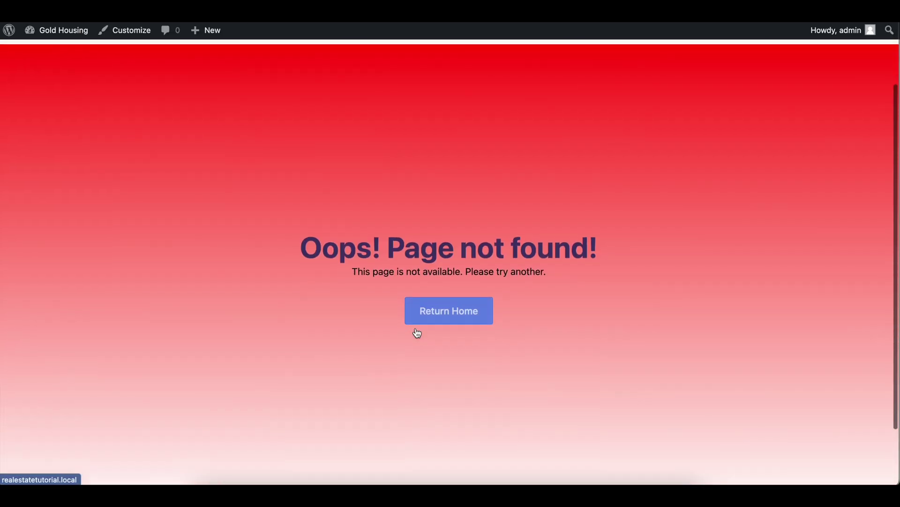
pyautogui.scroll(3, 412, 305)
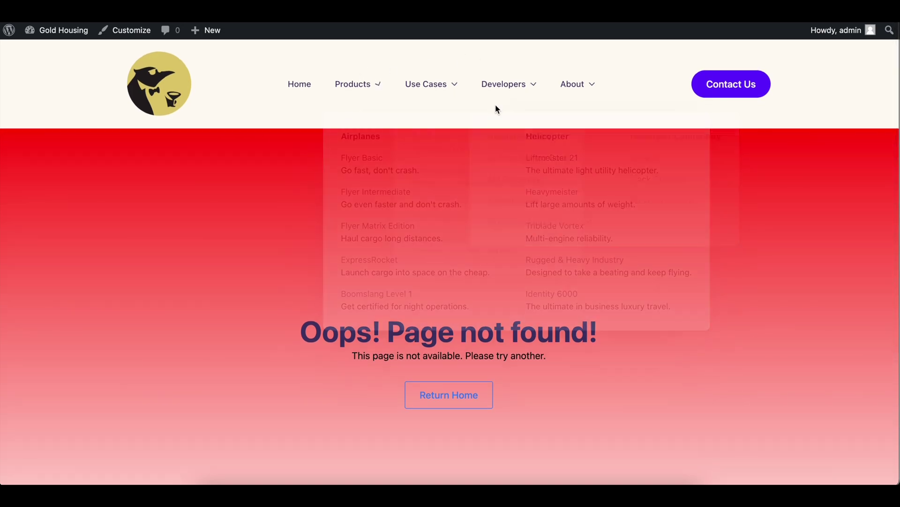
pyautogui.scroll(-3, 495, 105)
pyautogui.scroll(3, 481, 282)
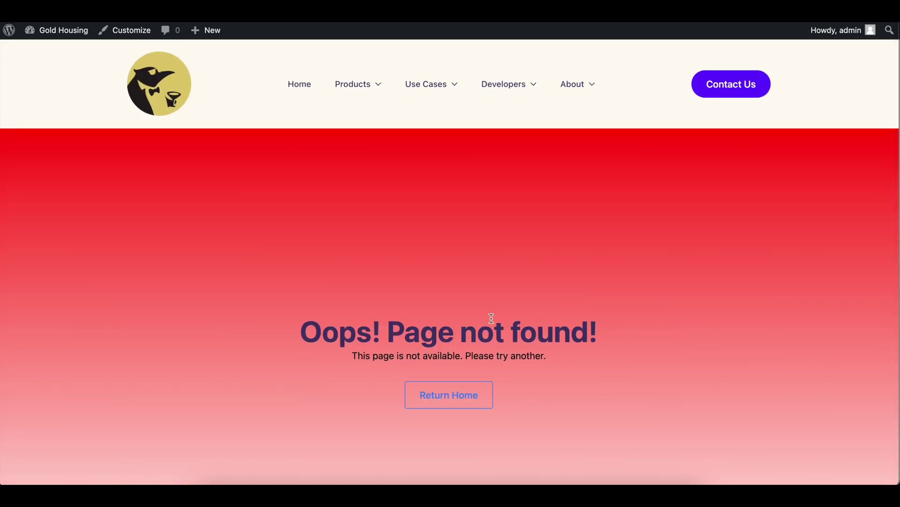
pyautogui.scroll(-3, 718, 352)
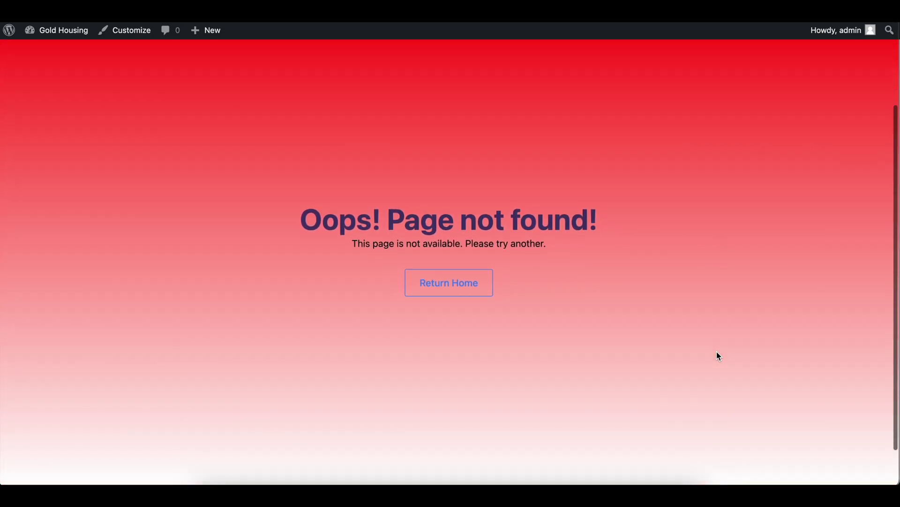
pyautogui.scroll(2, 719, 353)
pyautogui.scroll(-2, 717, 352)
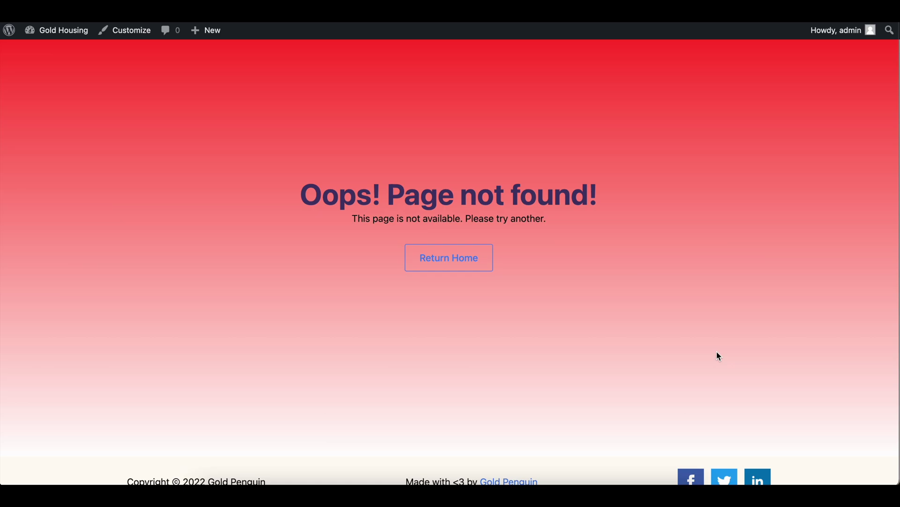
pyautogui.scroll(3, 718, 355)
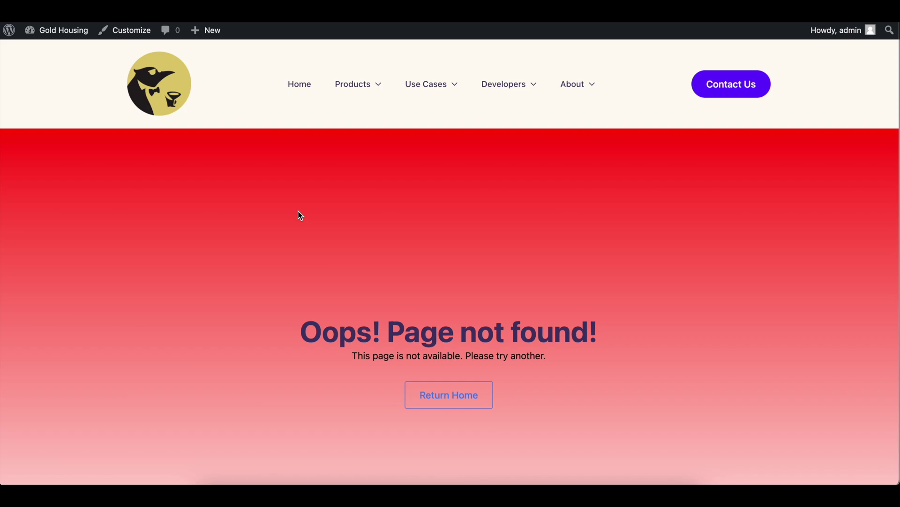
pyautogui.scroll(-3, 221, 217)
pyautogui.scroll(3, 221, 217)
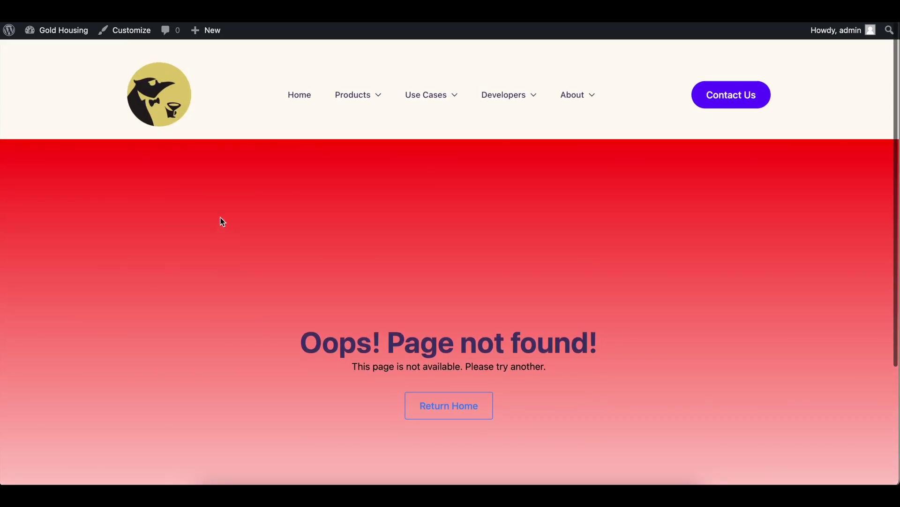